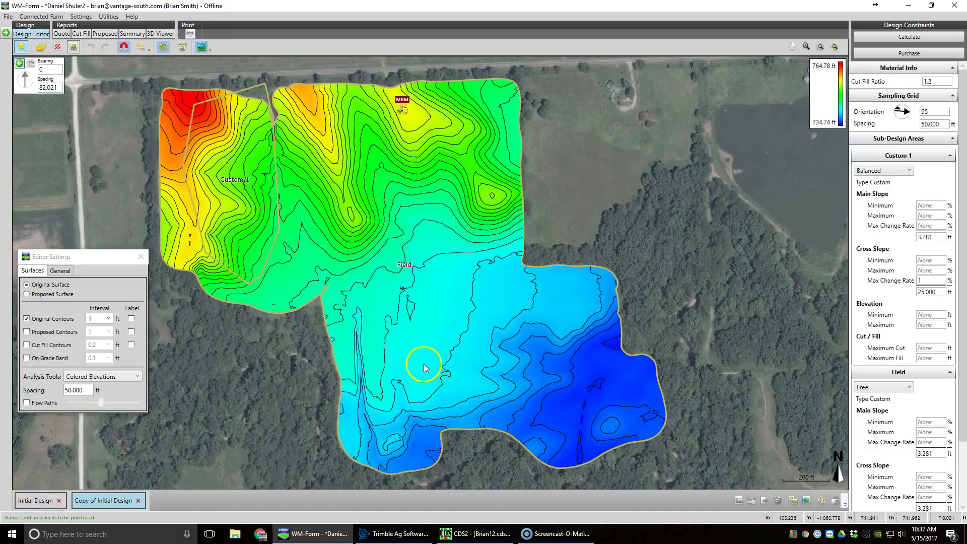
# Make the elevation colouring fully transparent to reveal the aerial photo with 1 ft original contours.
pyautogui.click(207, 48)
pyautogui.moveTo(201, 61); pyautogui.dragTo(139, 60)
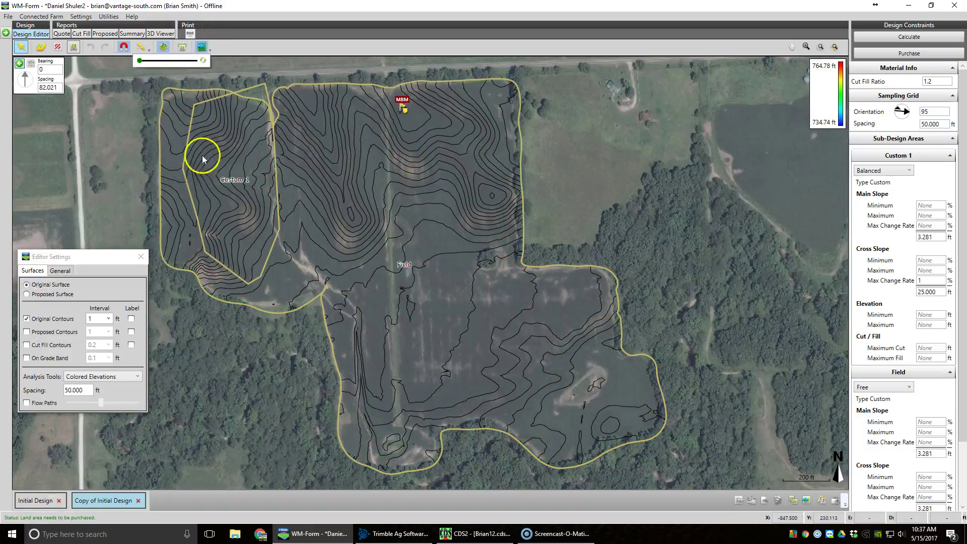
pyautogui.moveTo(140, 61); pyautogui.dragTo(195, 61)
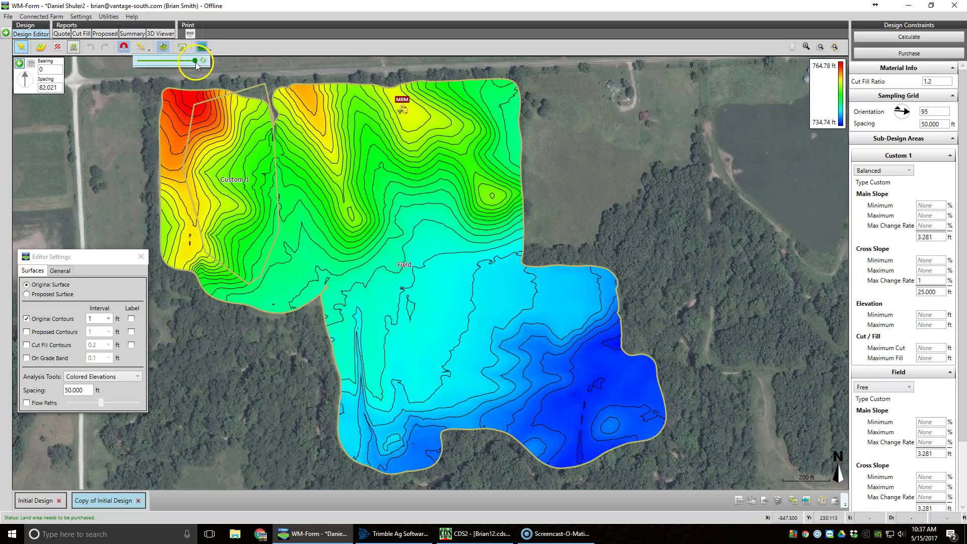
pyautogui.moveTo(179, 66); pyautogui.dragTo(136, 61)
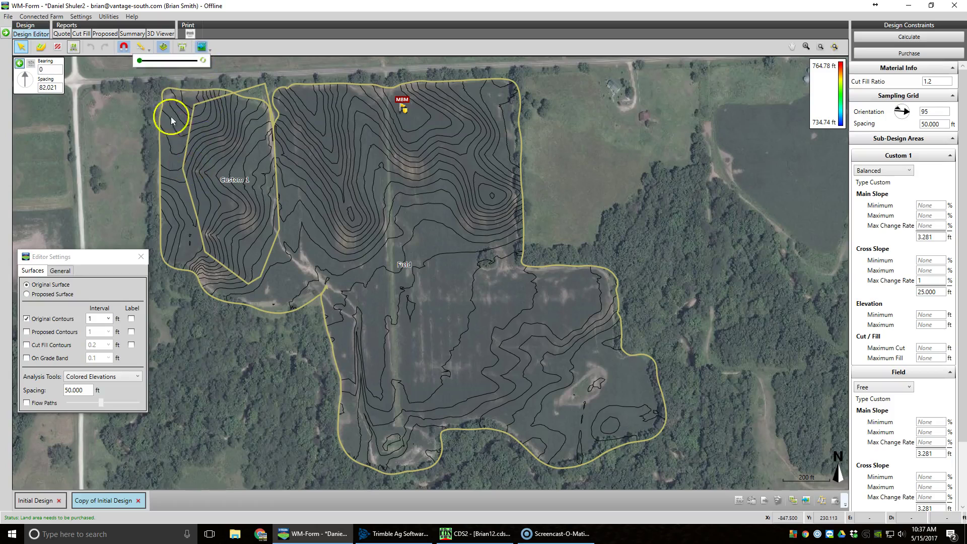
pyautogui.click(27, 319)
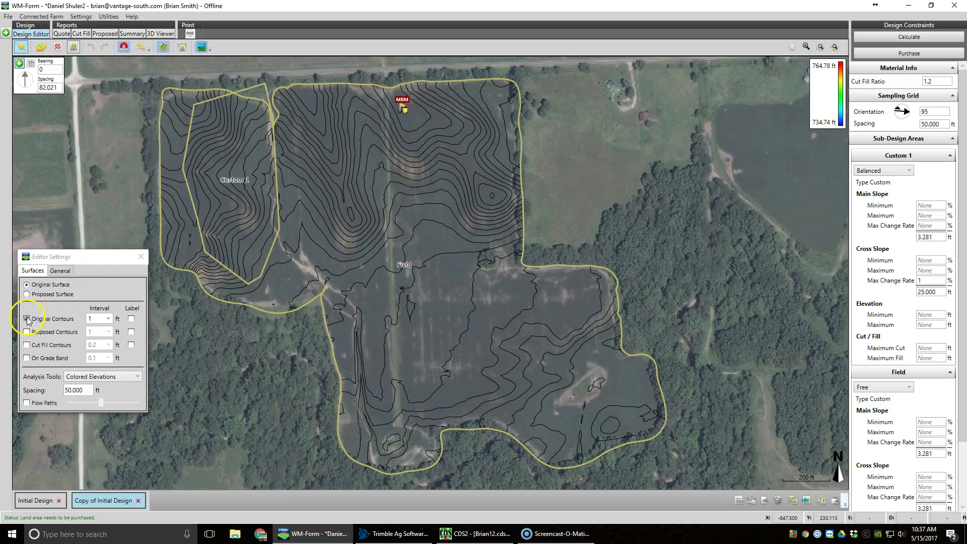
pyautogui.click(27, 319)
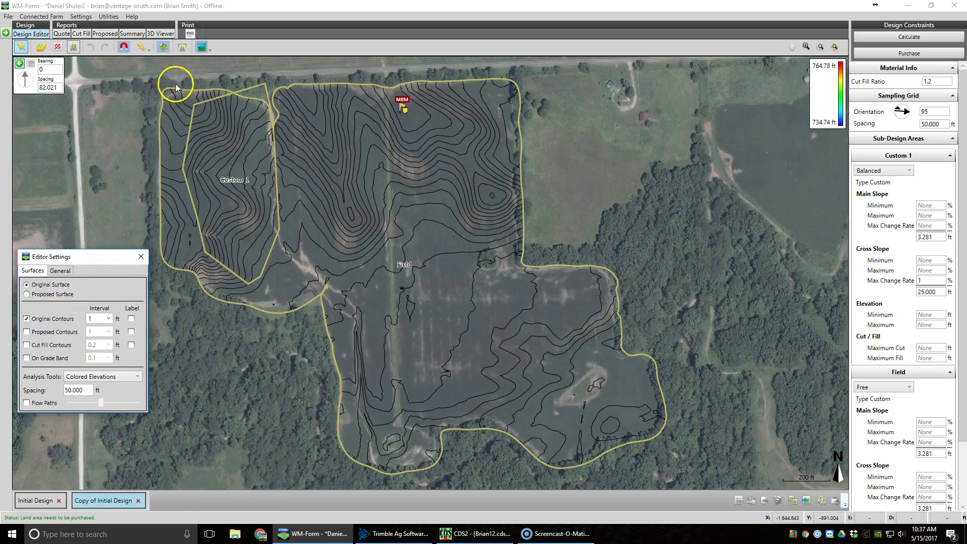
pyautogui.click(211, 48)
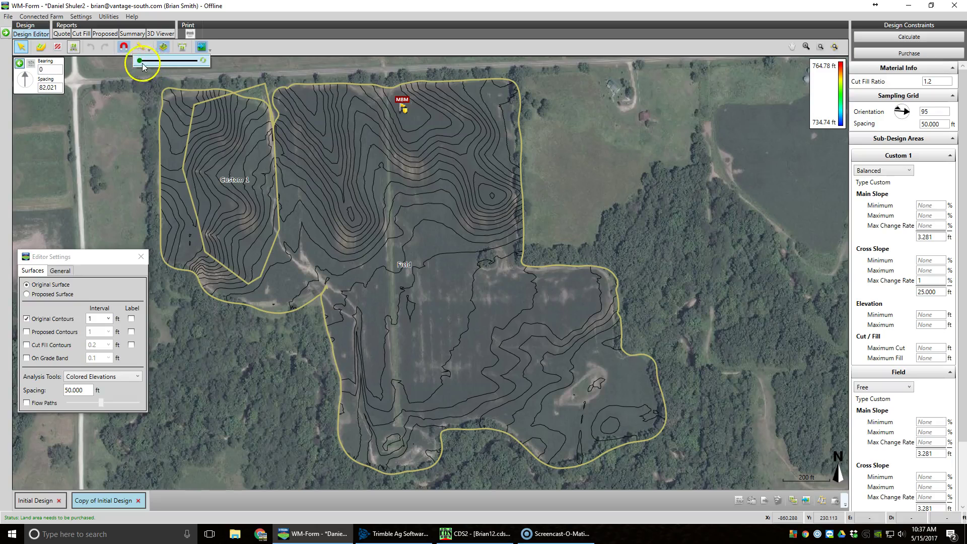
# Return the elevation overlay to full opacity and swap original contours for 1 ft proposed contours.
pyautogui.moveTo(143, 61); pyautogui.dragTo(201, 60)
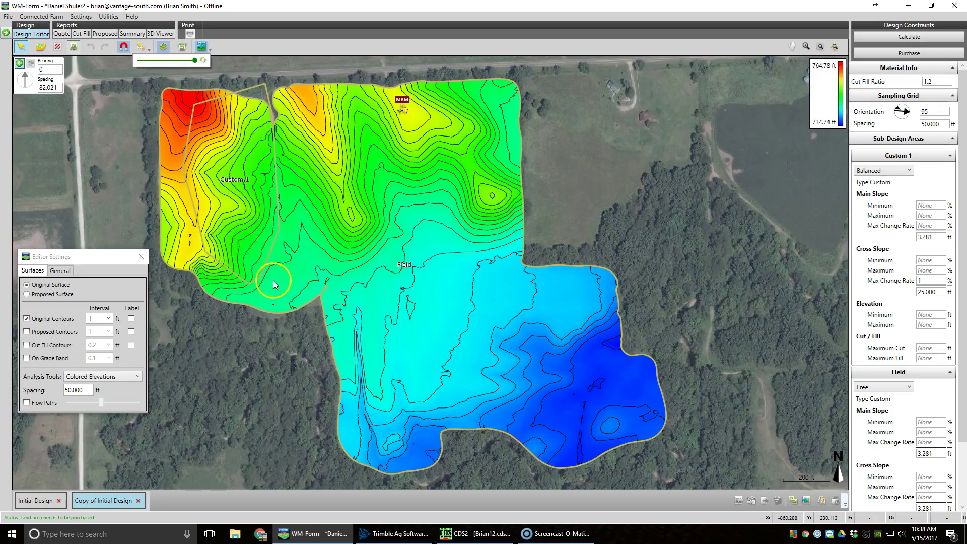
pyautogui.click(26, 318)
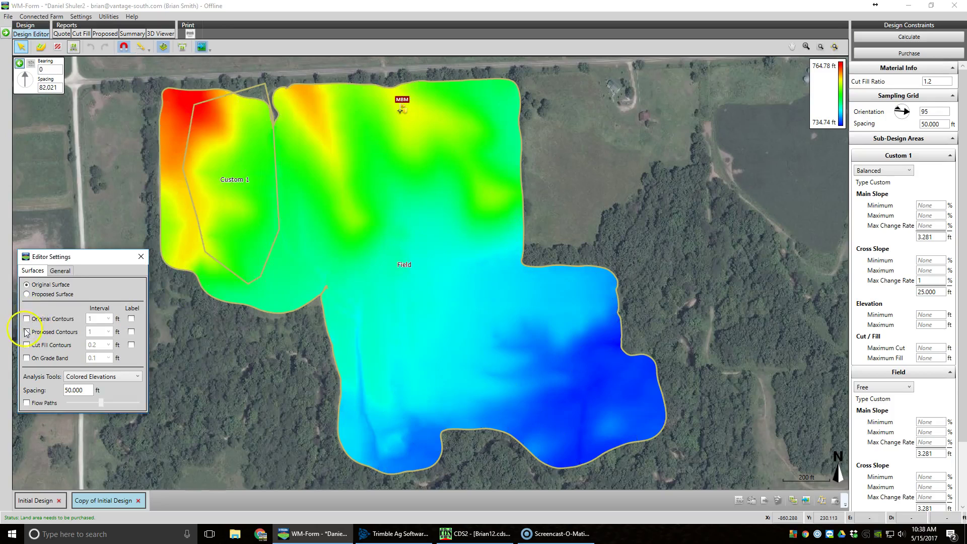
pyautogui.click(27, 332)
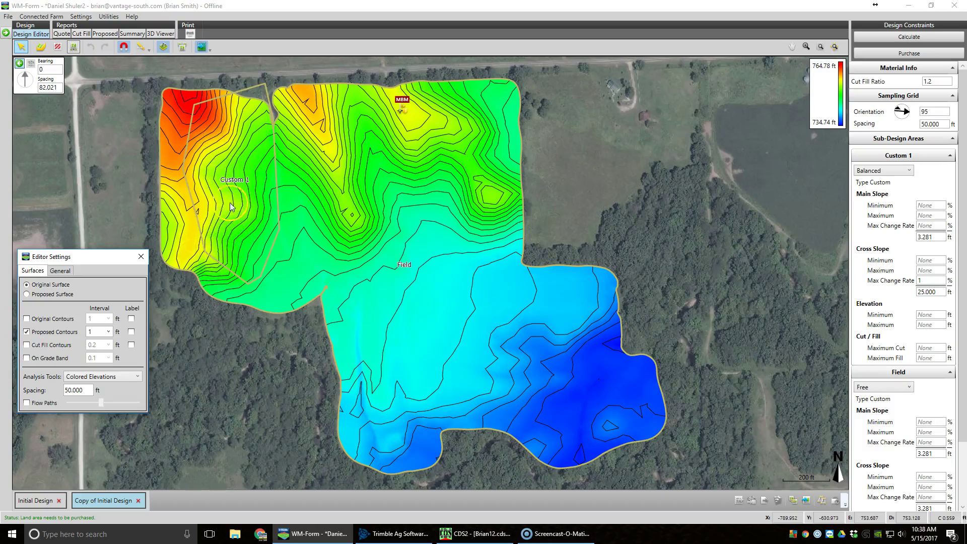
pyautogui.click(105, 379)
pyautogui.click(95, 480)
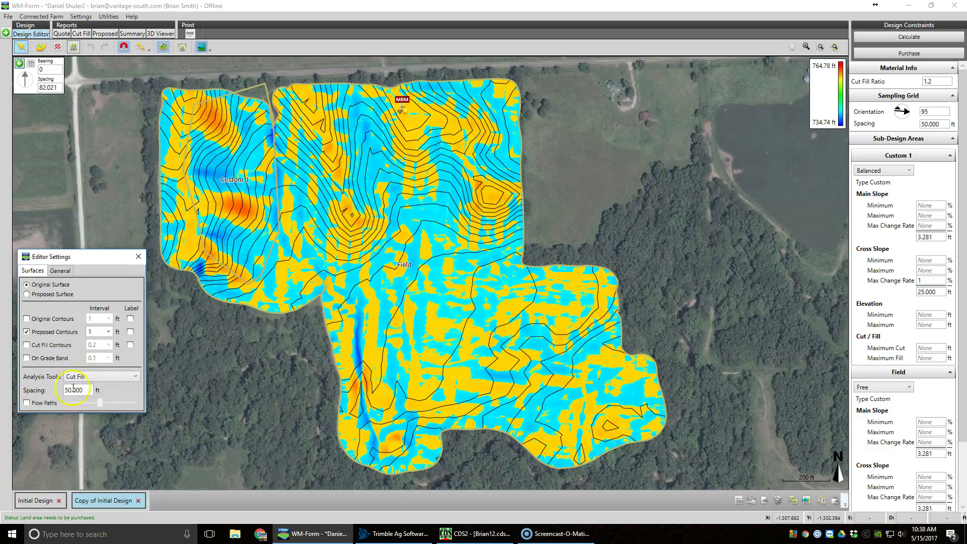
pyautogui.click(27, 358)
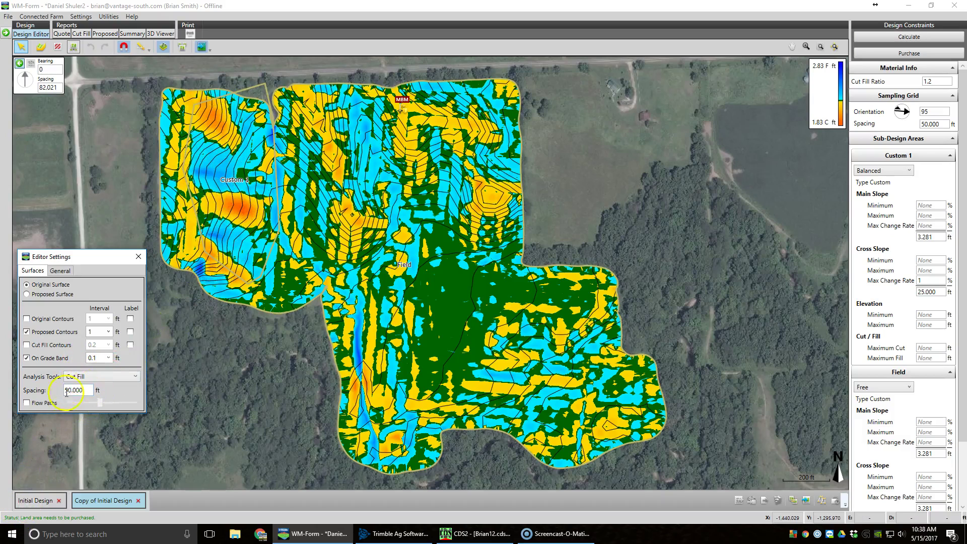
pyautogui.click(116, 382)
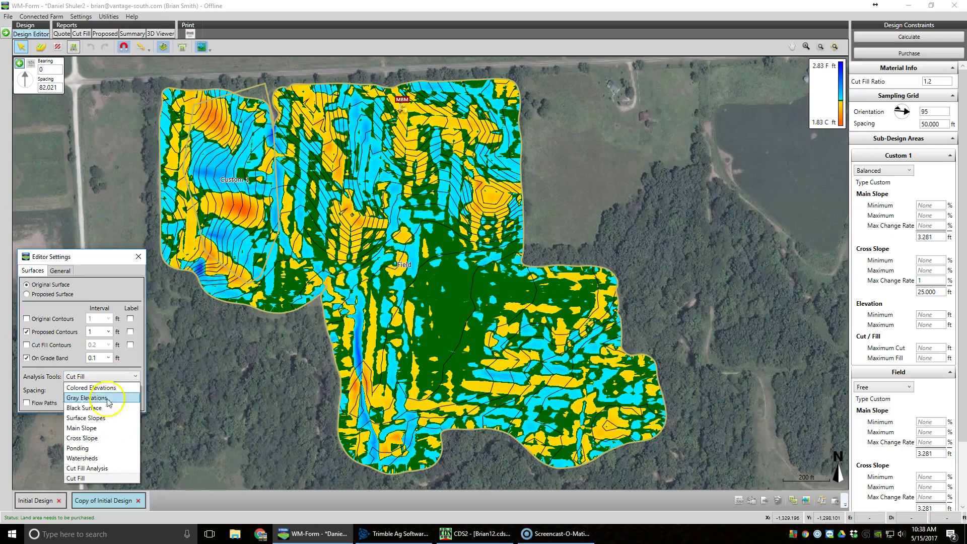
pyautogui.press('Escape')
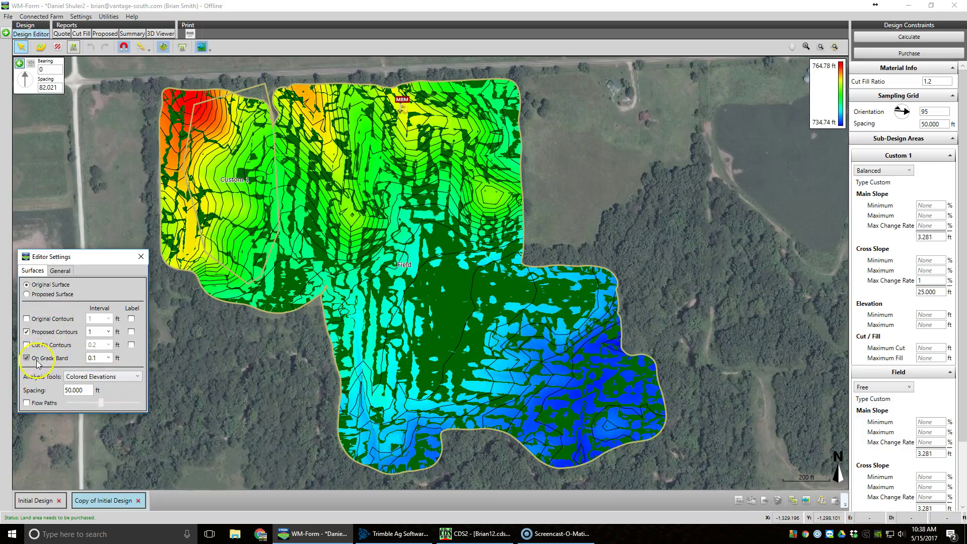
pyautogui.click(27, 358)
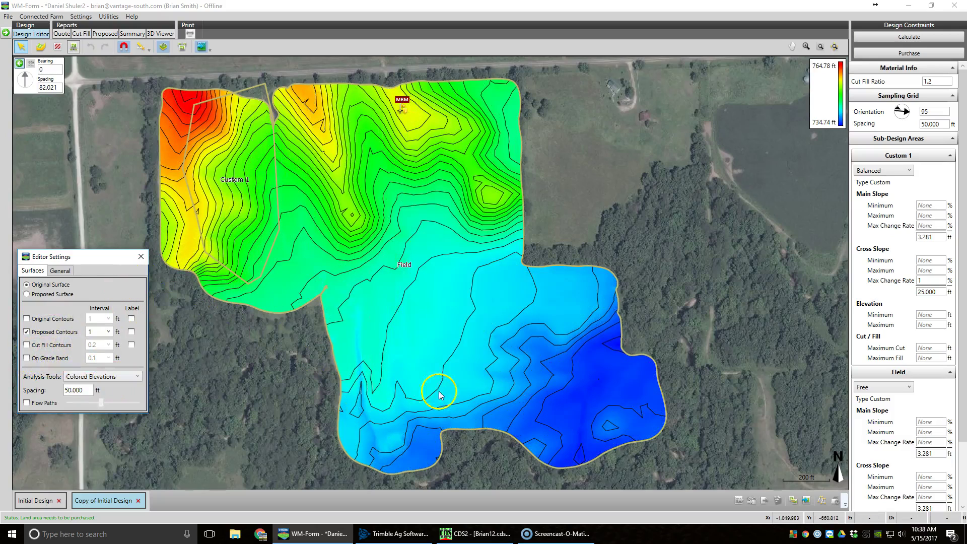
# Abandon importing the design as a new field and display the Initial Design.
pyautogui.click(810, 501)
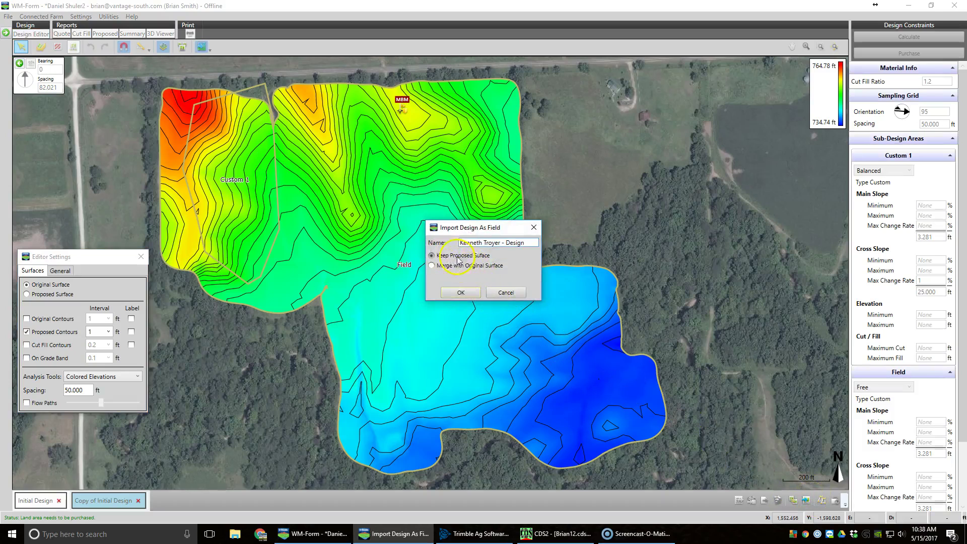
pyautogui.click(512, 294)
pyautogui.click(506, 294)
pyautogui.click(24, 488)
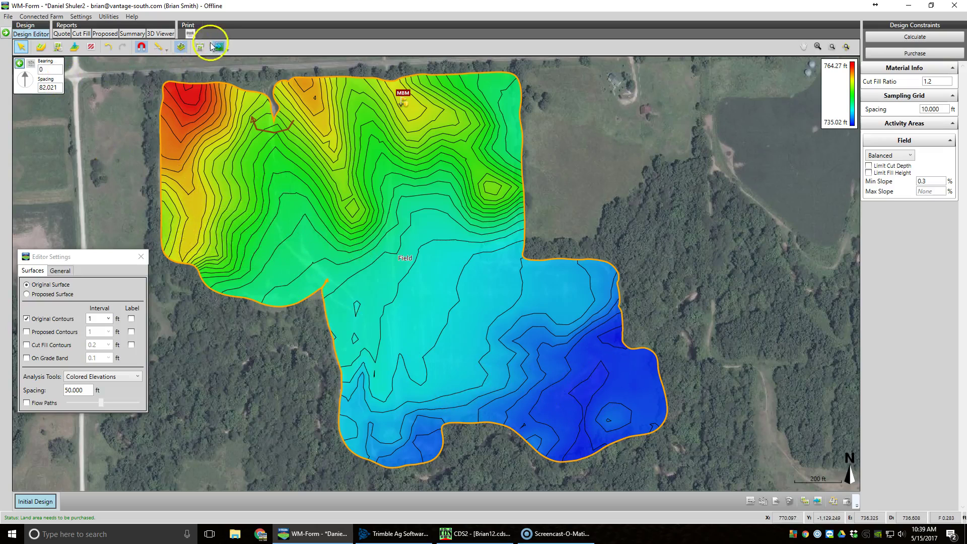
pyautogui.click(228, 48)
pyautogui.moveTo(203, 64); pyautogui.dragTo(135, 63)
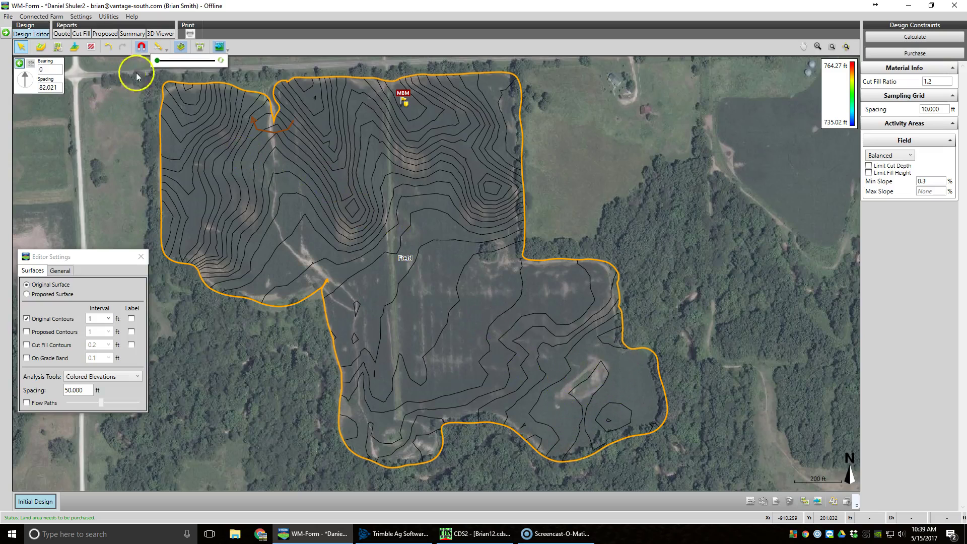
pyautogui.moveTo(157, 60); pyautogui.dragTo(248, 71)
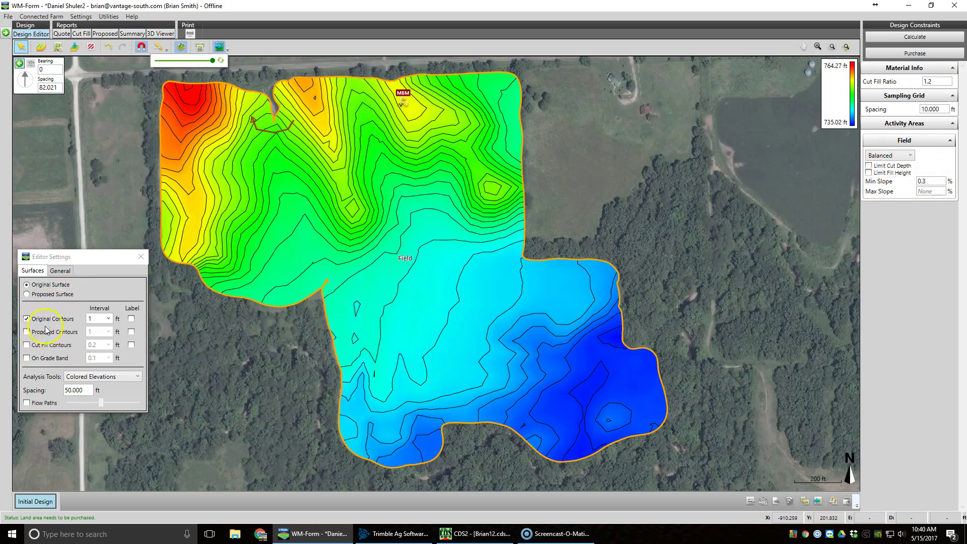
pyautogui.click(26, 332)
# Turn on proposed contours at a 0.2 ft interval and display water flow paths.
pyautogui.click(27, 319)
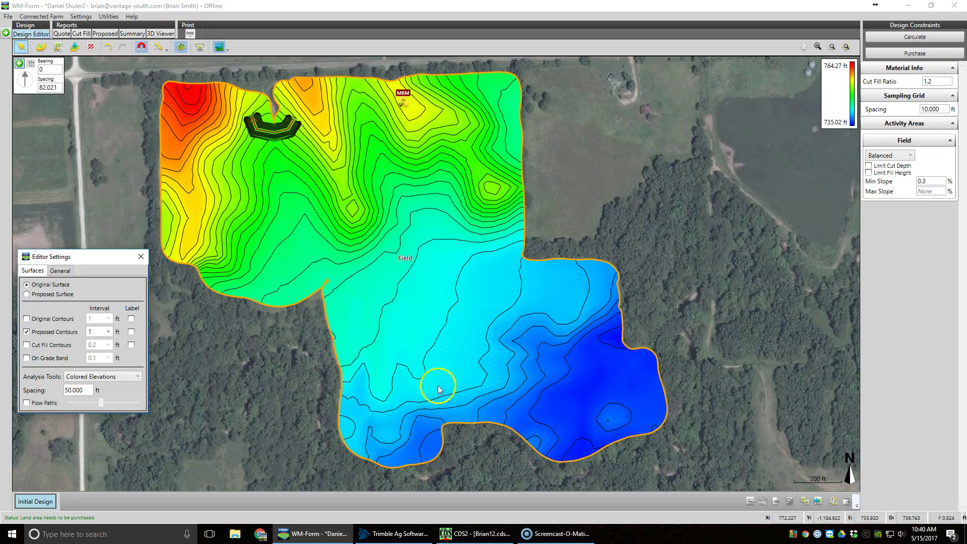
pyautogui.click(110, 332)
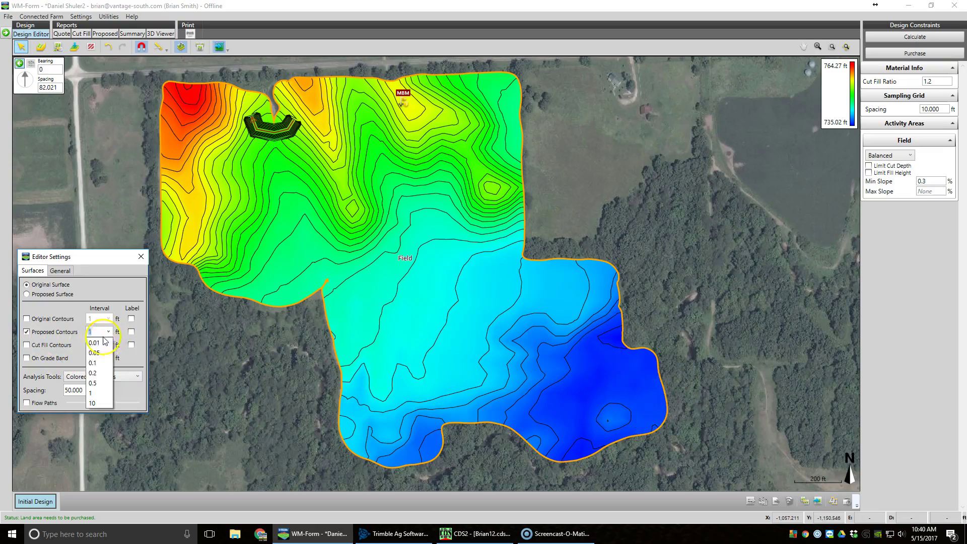
pyautogui.click(103, 376)
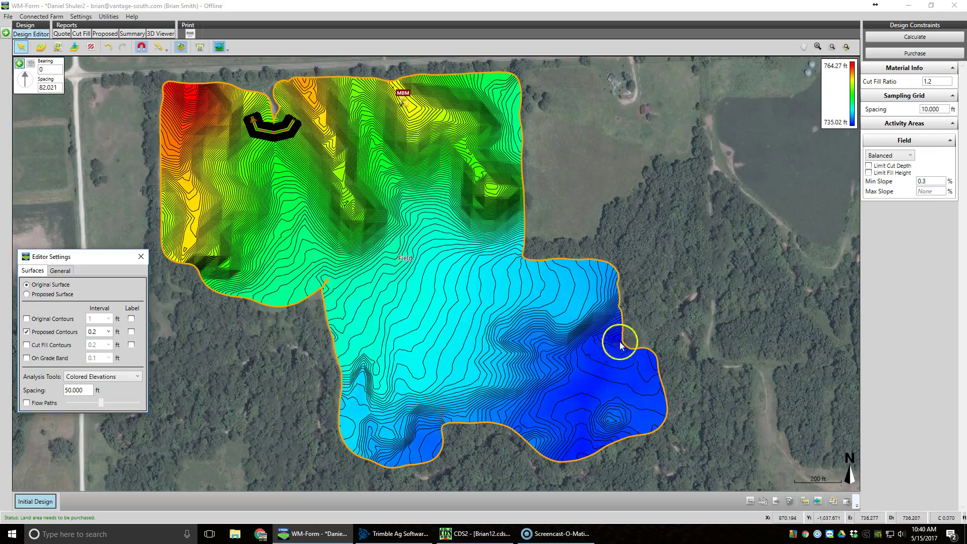
pyautogui.click(25, 403)
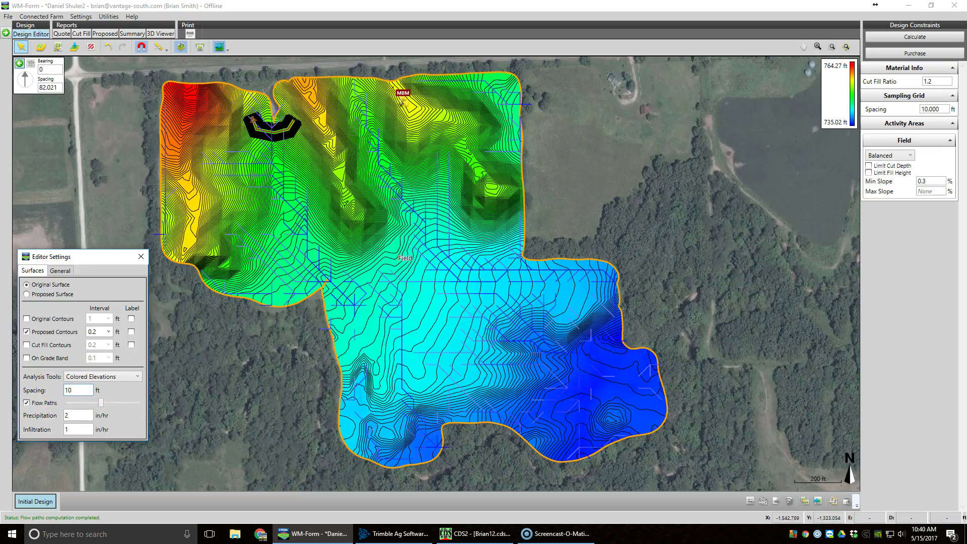
# Set analysis spacing to 10 ft, adjust flow path density, then switch flow paths off.
pyautogui.write('10')
pyautogui.press('Tab')
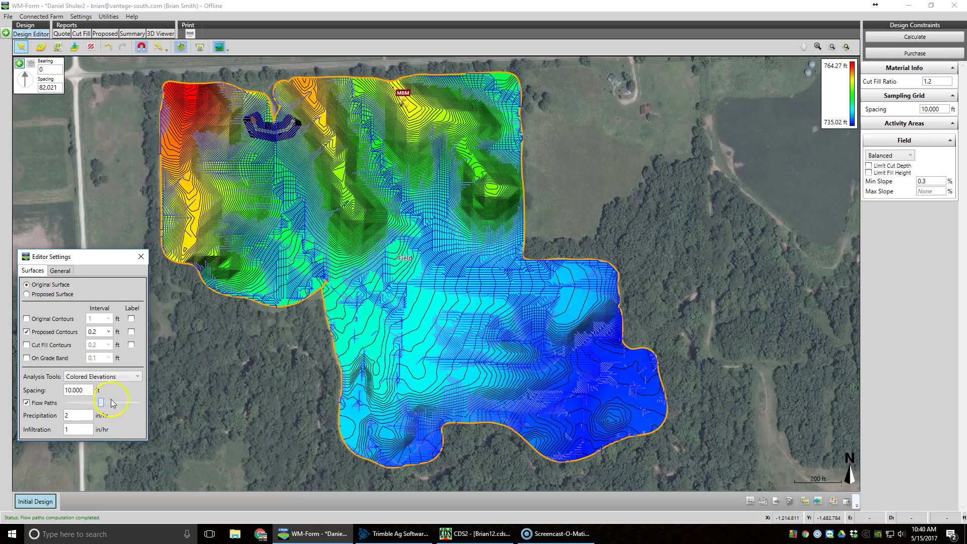
pyautogui.moveTo(113, 403); pyautogui.dragTo(156, 395)
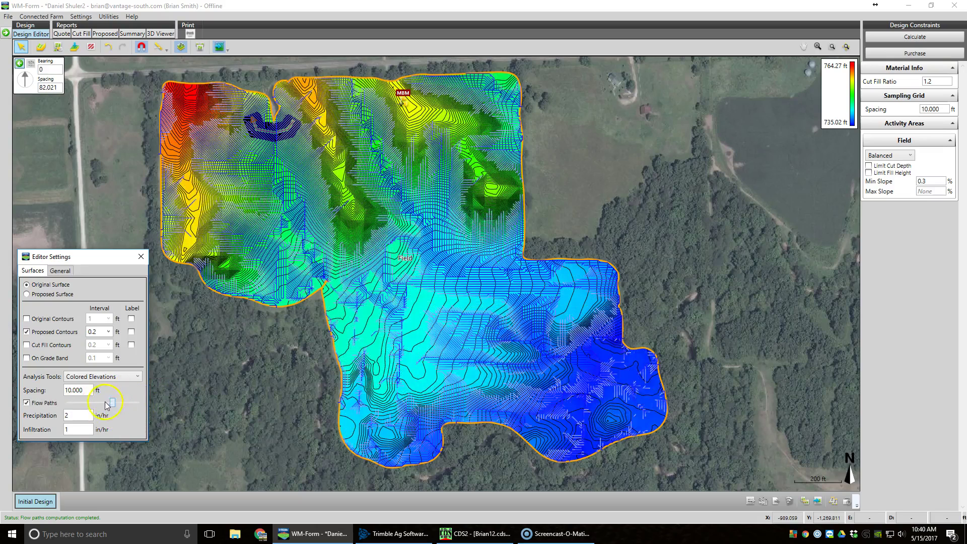
pyautogui.moveTo(135, 403); pyautogui.dragTo(116, 403)
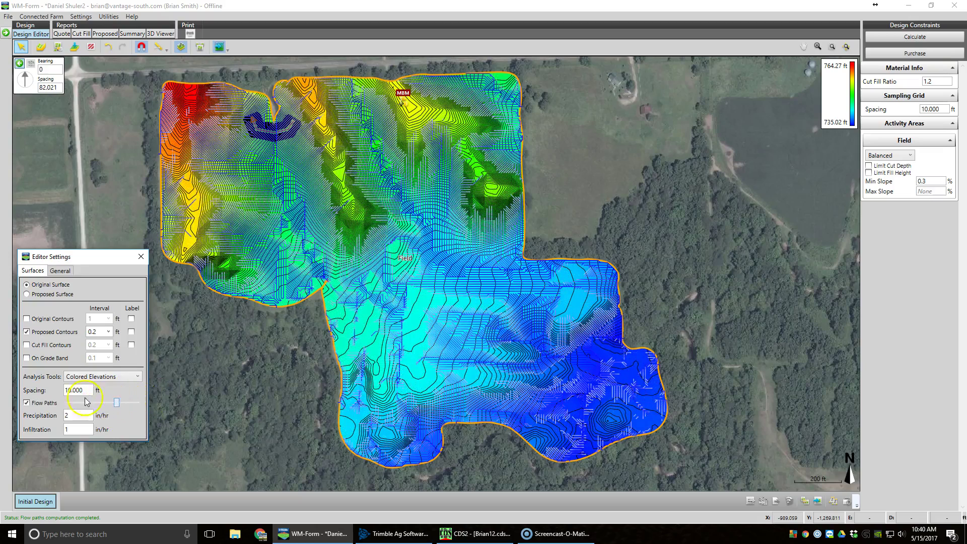
pyautogui.click(27, 402)
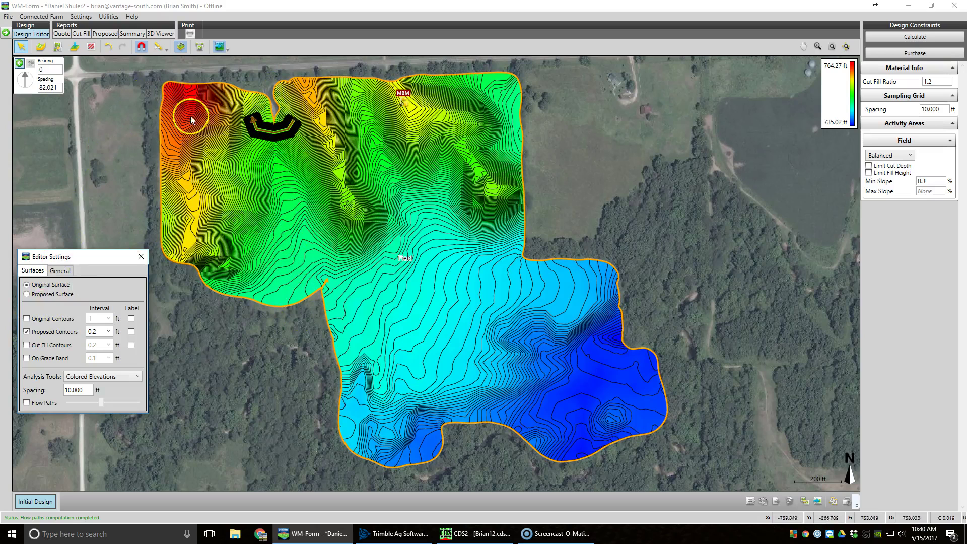
# Fade elevation colouring to the aerial photo, toggle the 0.2 ft proposed contours, dismiss the chat toast.
pyautogui.click(220, 47)
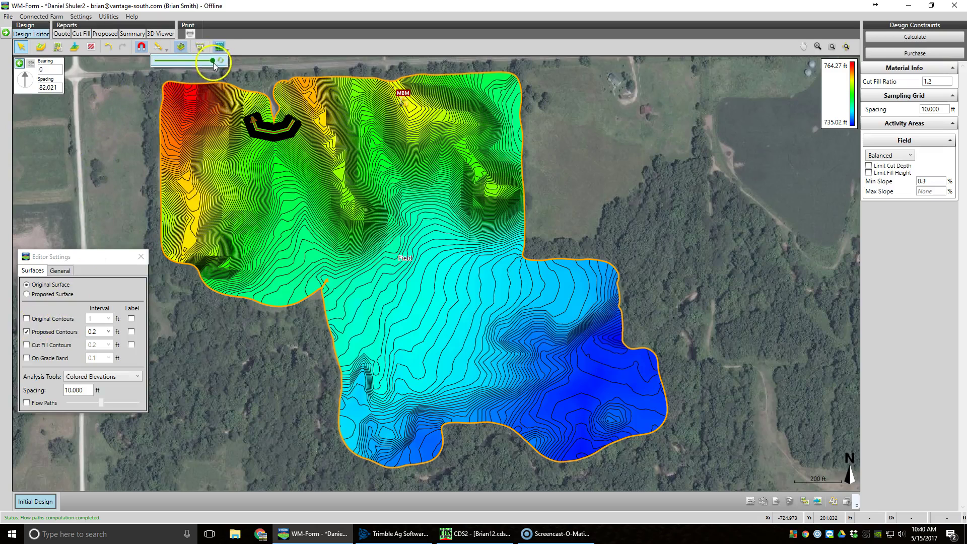
pyautogui.moveTo(212, 61); pyautogui.dragTo(122, 69)
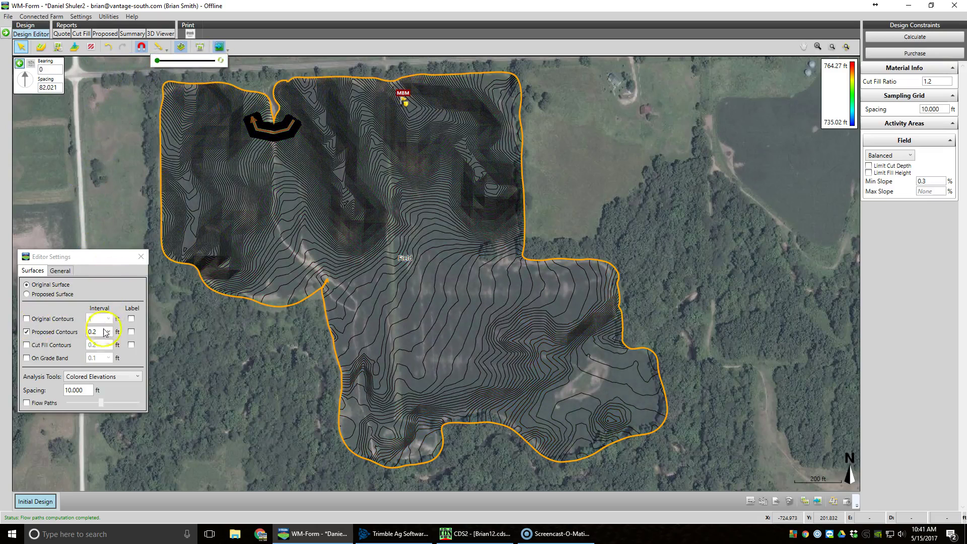
pyautogui.click(27, 332)
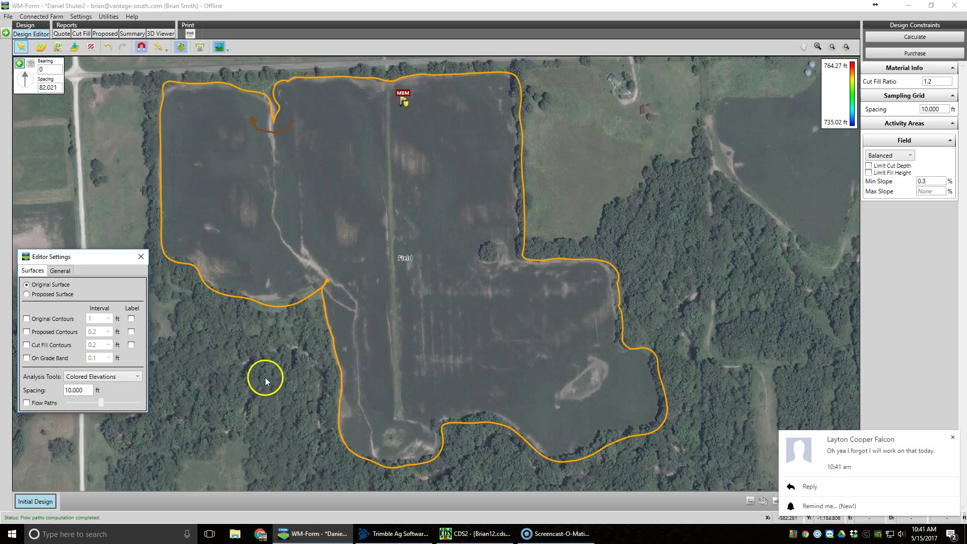
pyautogui.click(952, 438)
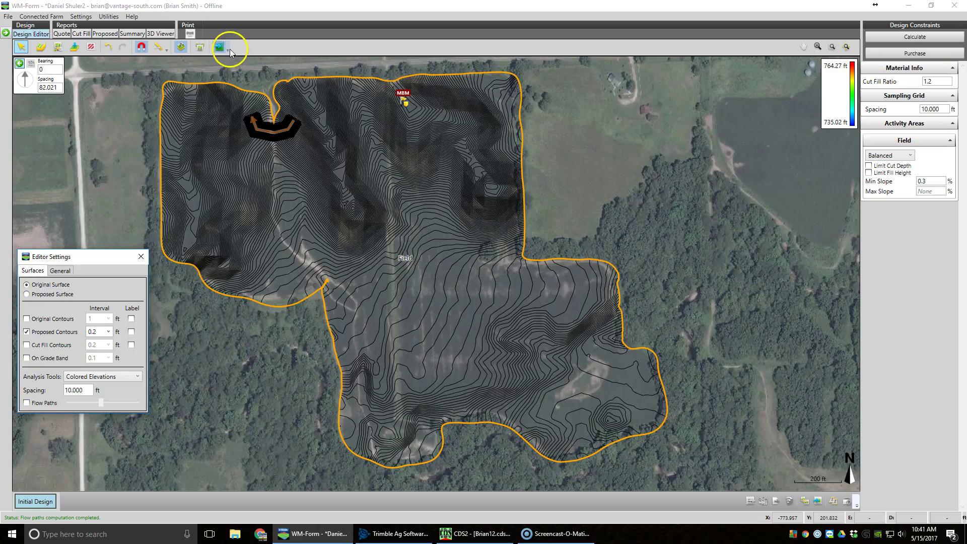
# Restore full-strength elevation colouring and select the ditch in the north-west of the field.
pyautogui.click(228, 49)
pyautogui.moveTo(157, 61); pyautogui.dragTo(213, 62)
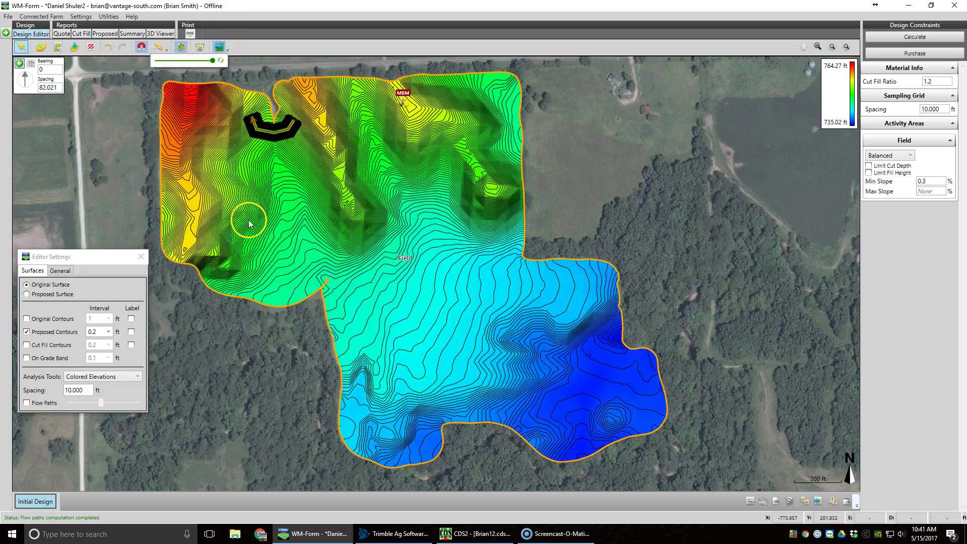
pyautogui.click(44, 50)
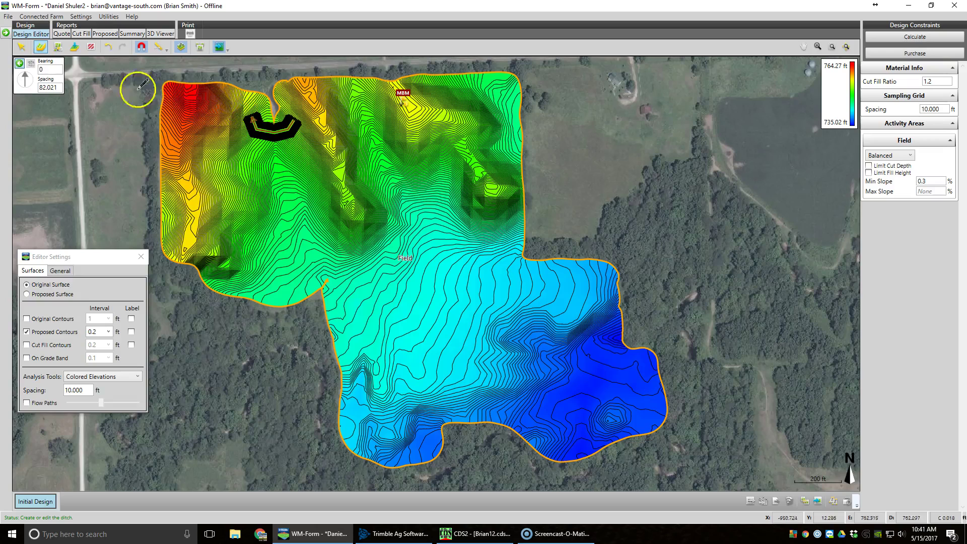
pyautogui.click(21, 47)
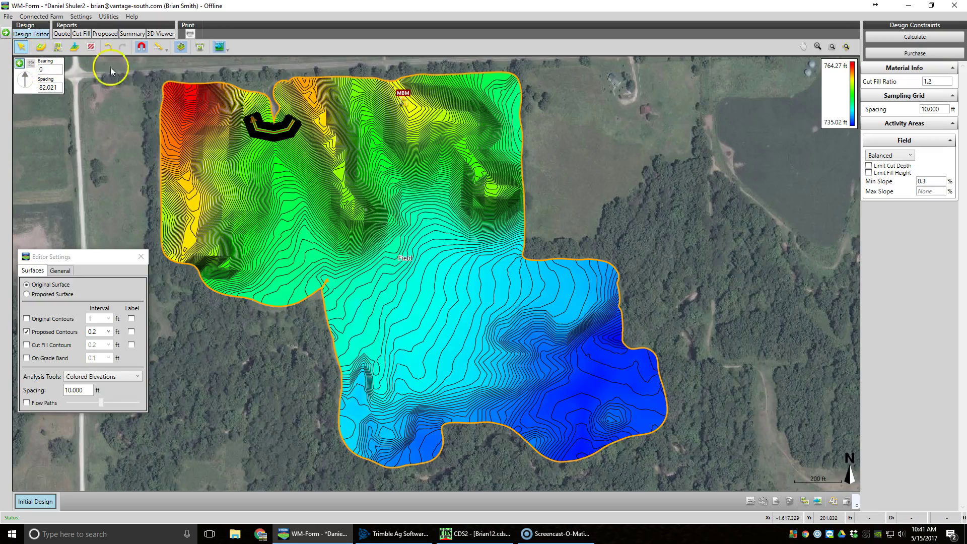
pyautogui.click(277, 132)
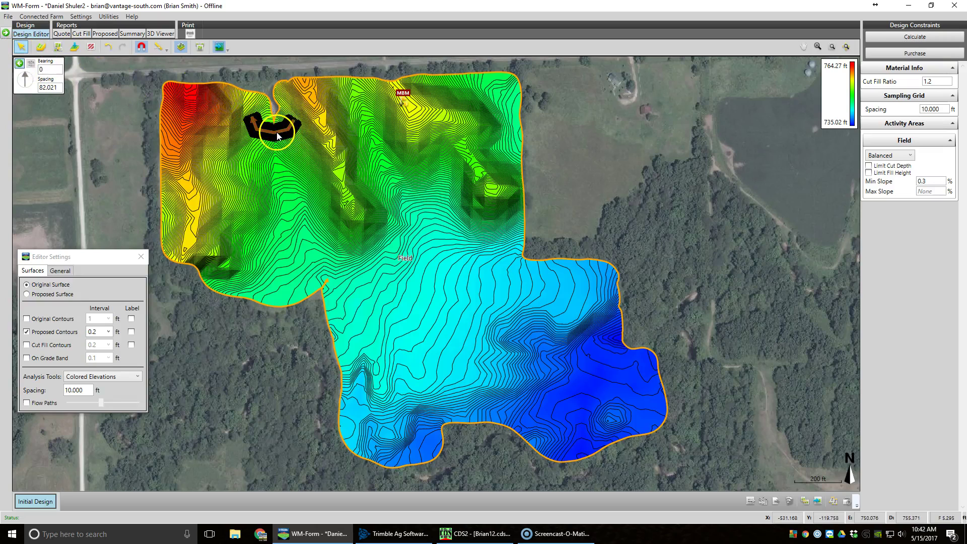
pyautogui.rightClick(277, 132)
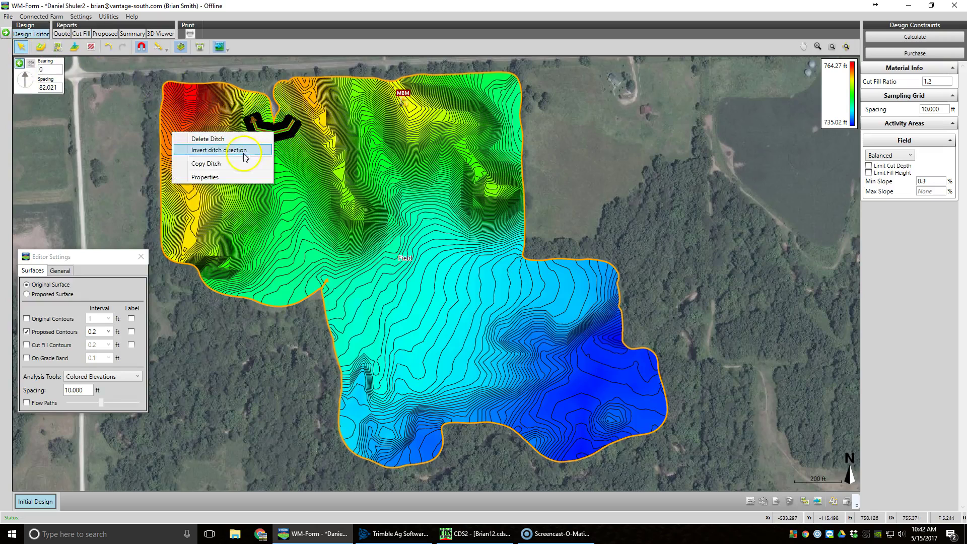
pyautogui.click(205, 177)
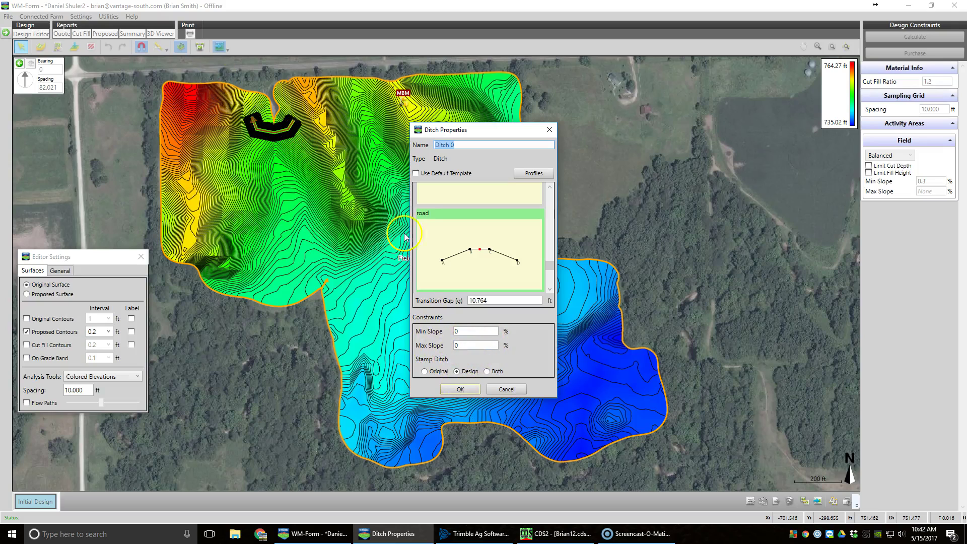
pyautogui.click(499, 389)
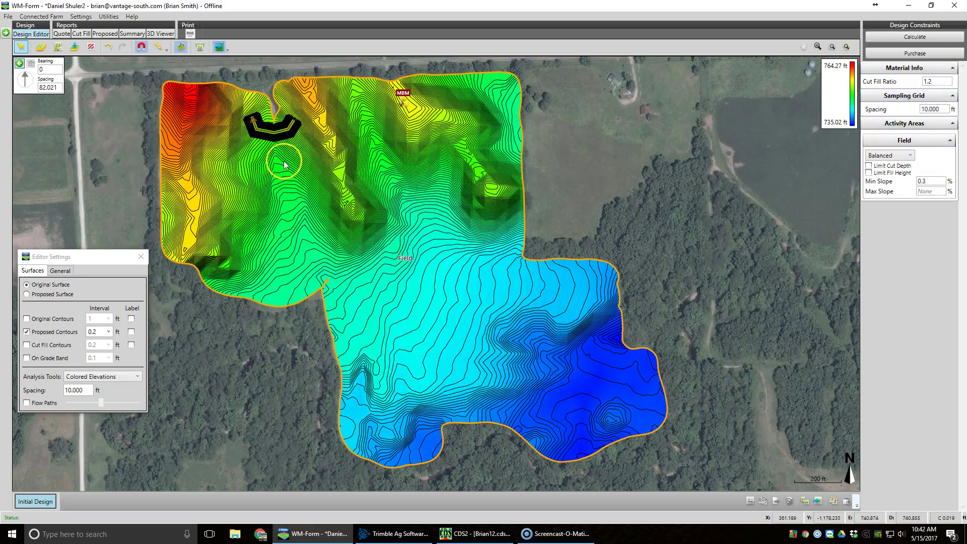
pyautogui.rightClick(293, 126)
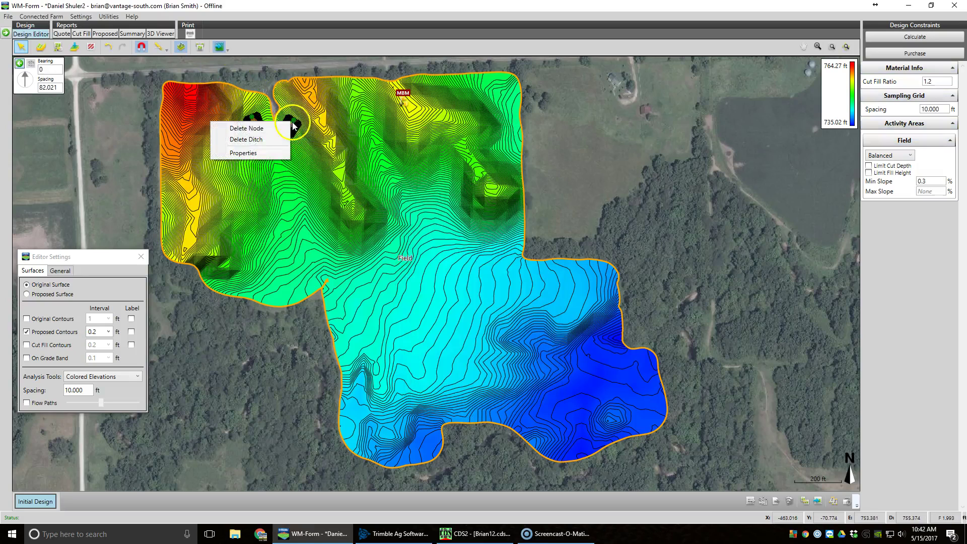
pyautogui.click(277, 153)
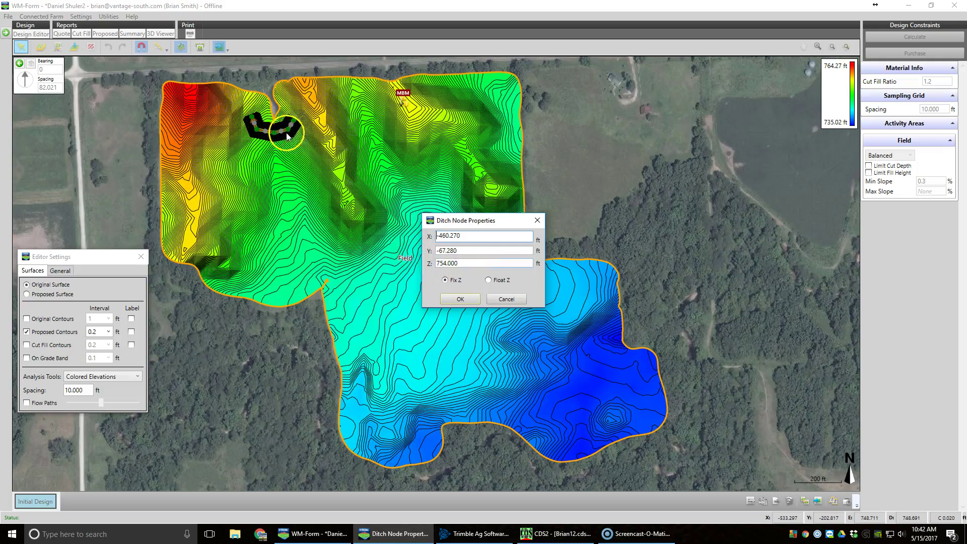
pyautogui.moveTo(268, 136); pyautogui.dragTo(252, 119)
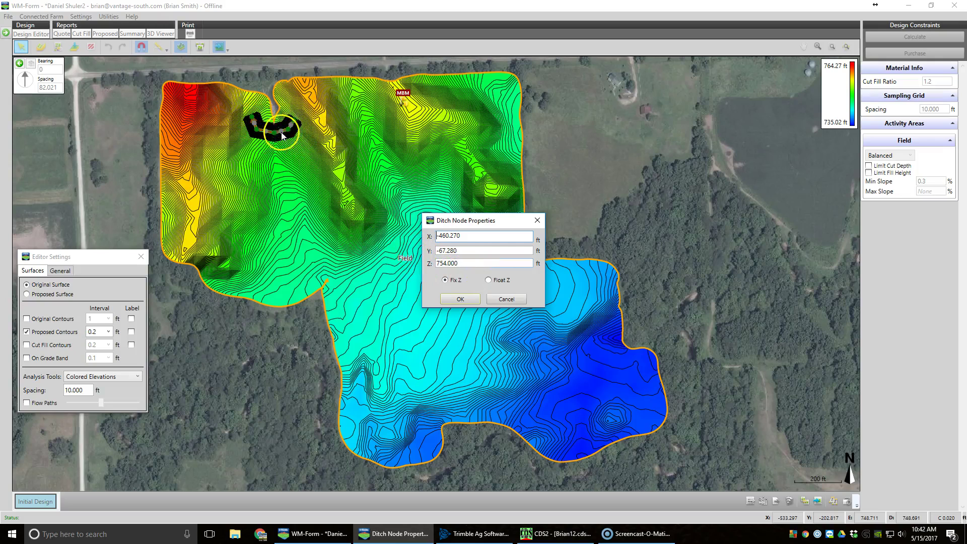
pyautogui.click(504, 298)
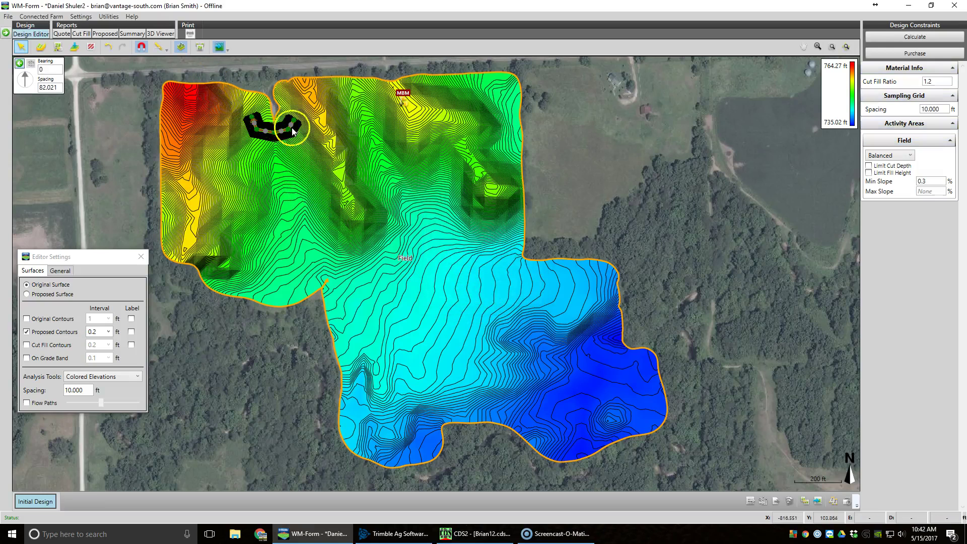
# Switch to the 3D Viewer, orbit the terrain around the ditch, and open 3D Viewer Settings.
pyautogui.click(161, 35)
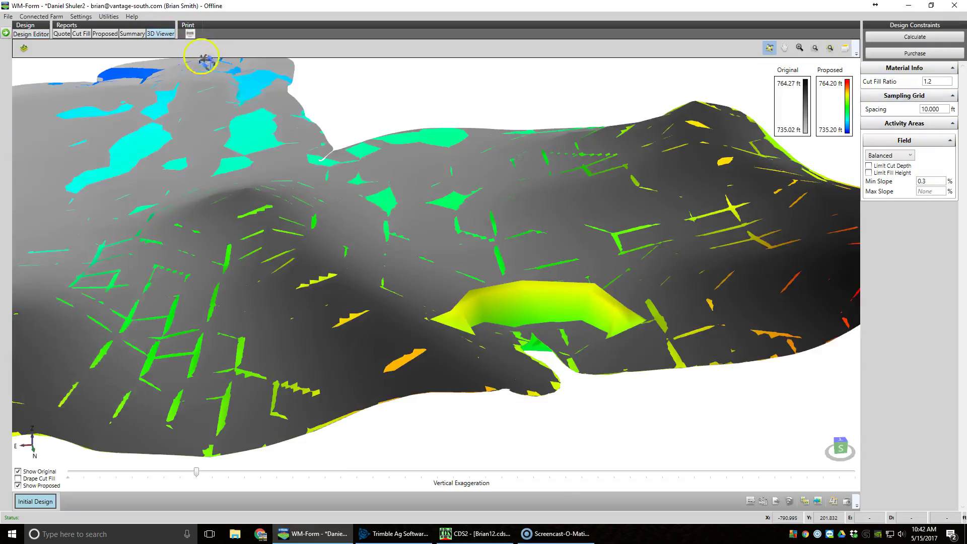
pyautogui.moveTo(403, 201); pyautogui.dragTo(222, 245)
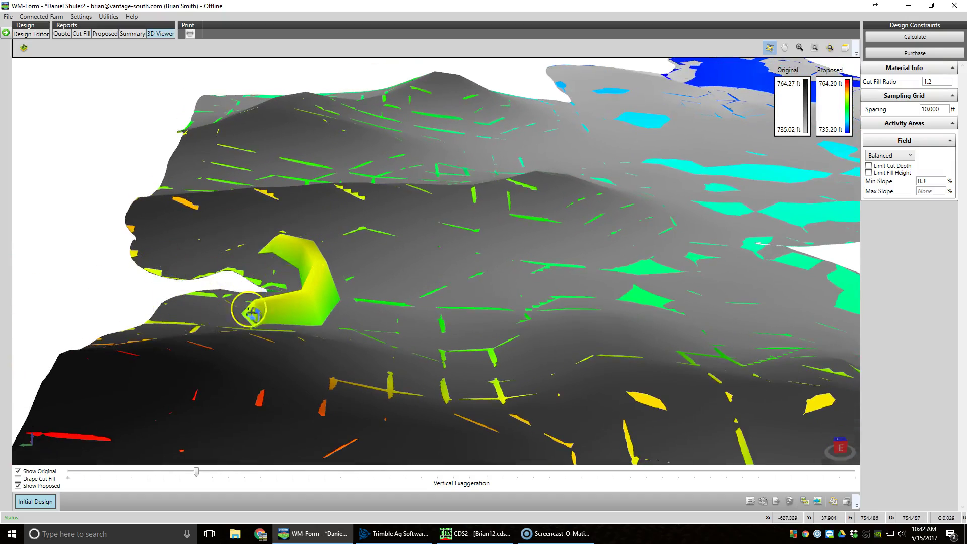
pyautogui.moveTo(356, 313)
pyautogui.mouseDown()
pyautogui.moveTo(267, 309)
pyautogui.moveTo(238, 291)
pyautogui.moveTo(274, 309)
pyautogui.moveTo(264, 324)
pyautogui.moveTo(207, 220)
pyautogui.mouseUp()
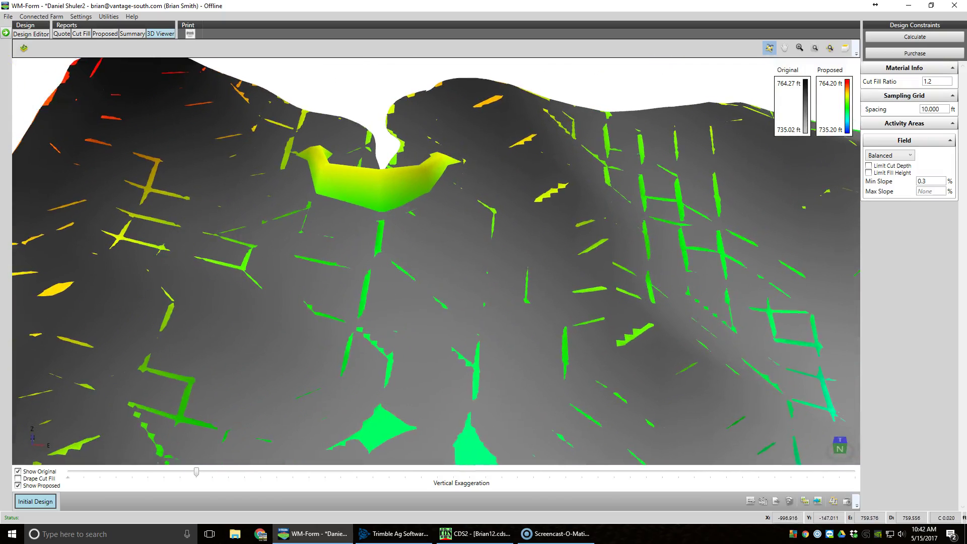
pyautogui.click(24, 48)
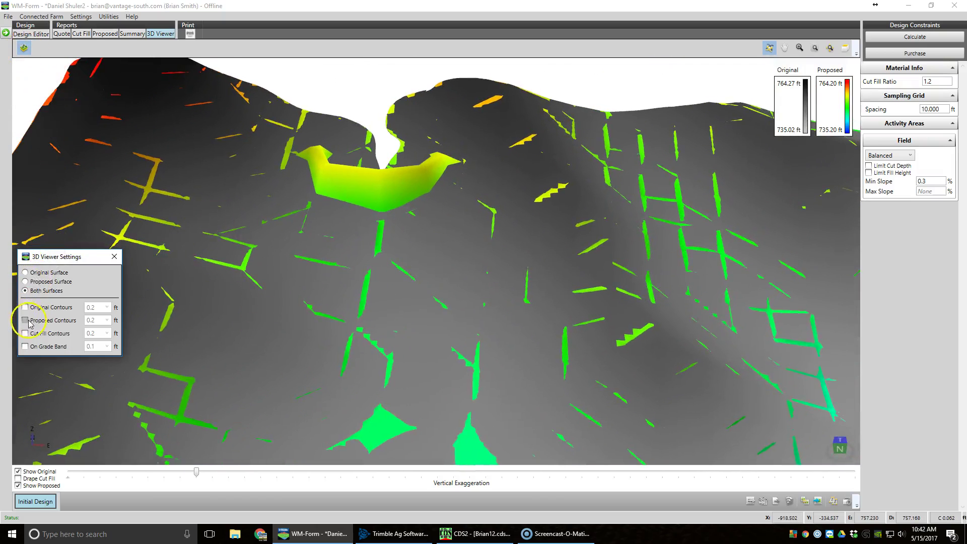
# Show only the proposed surface in 3D at an oblique angle with increased vertical exaggeration.
pyautogui.click(25, 282)
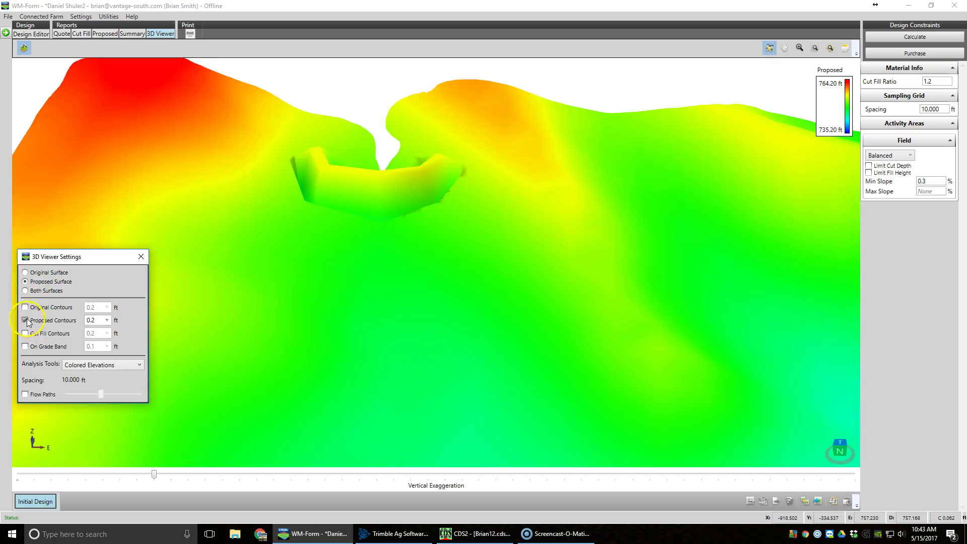
pyautogui.scroll(-5, 344, 321)
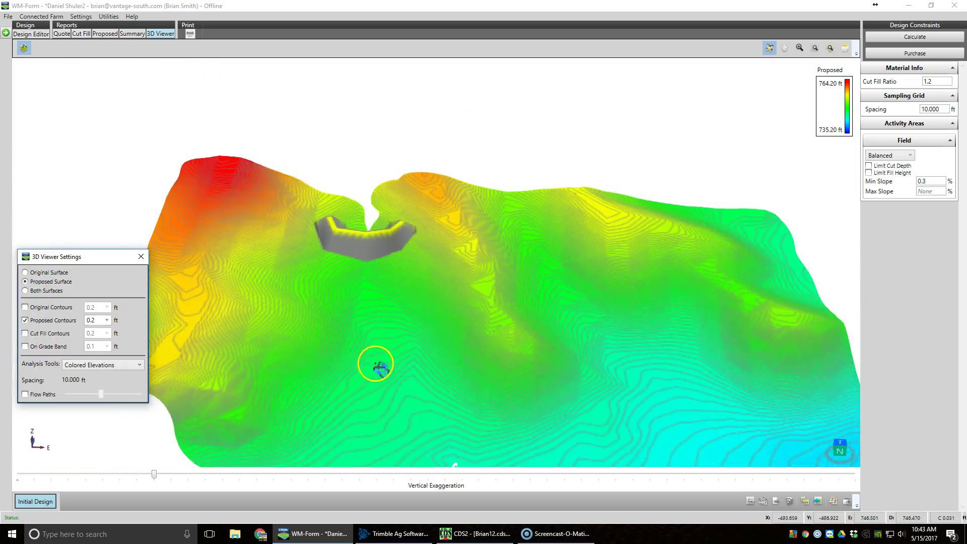
pyautogui.moveTo(379, 319); pyautogui.dragTo(497, 424)
pyautogui.moveTo(501, 360); pyautogui.dragTo(649, 417)
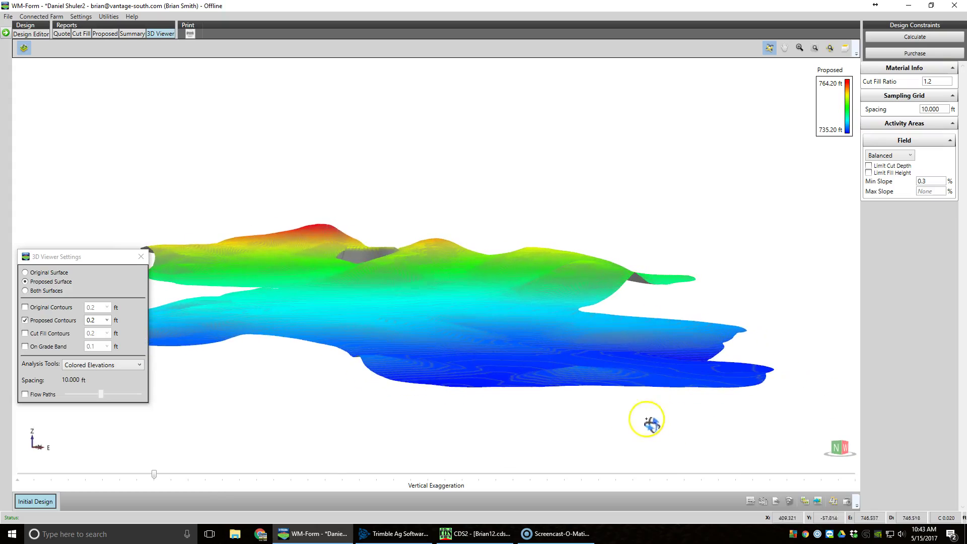
pyautogui.moveTo(154, 475); pyautogui.dragTo(257, 474)
pyautogui.moveTo(535, 436); pyautogui.dragTo(218, 133)
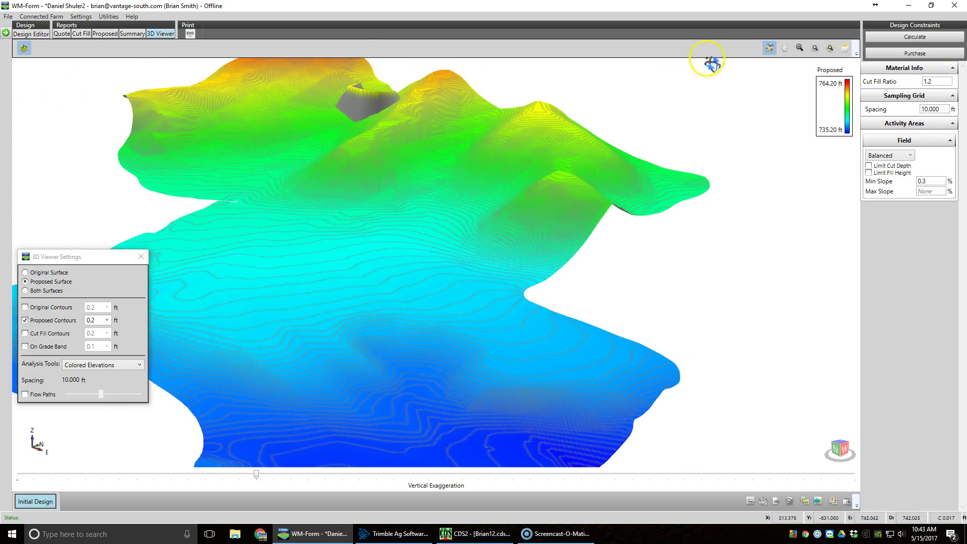
# Pan to the ditch pit and set the 3D proposed contour interval to 1 ft.
pyautogui.click(785, 47)
pyautogui.moveTo(260, 93); pyautogui.dragTo(373, 210)
pyautogui.scroll(5, 382, 203)
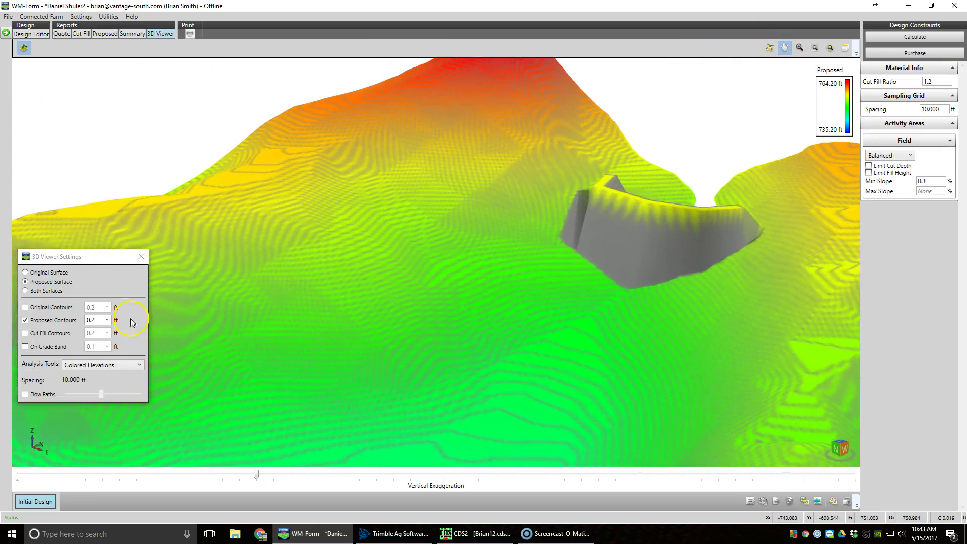
pyautogui.click(106, 321)
pyautogui.click(100, 367)
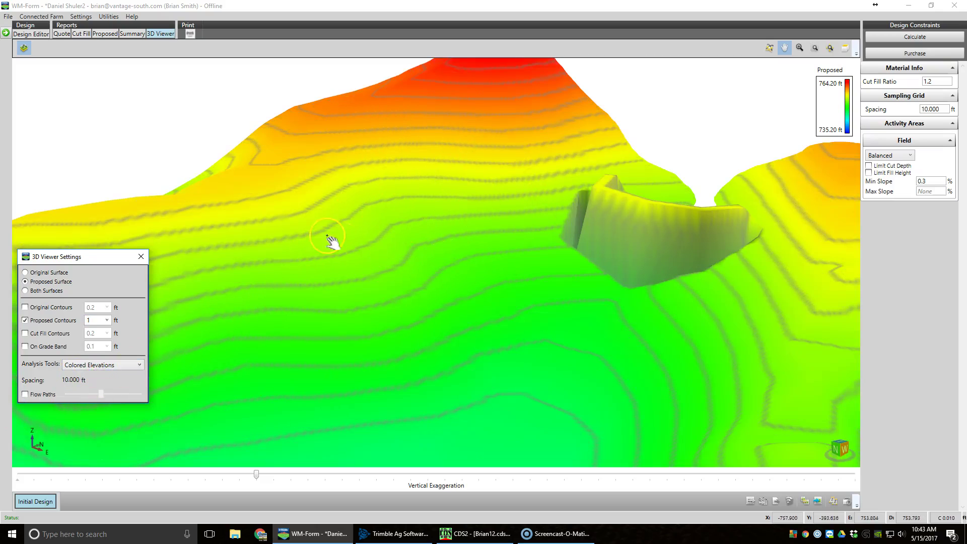
pyautogui.moveTo(607, 218); pyautogui.dragTo(407, 330)
pyautogui.click(346, 277)
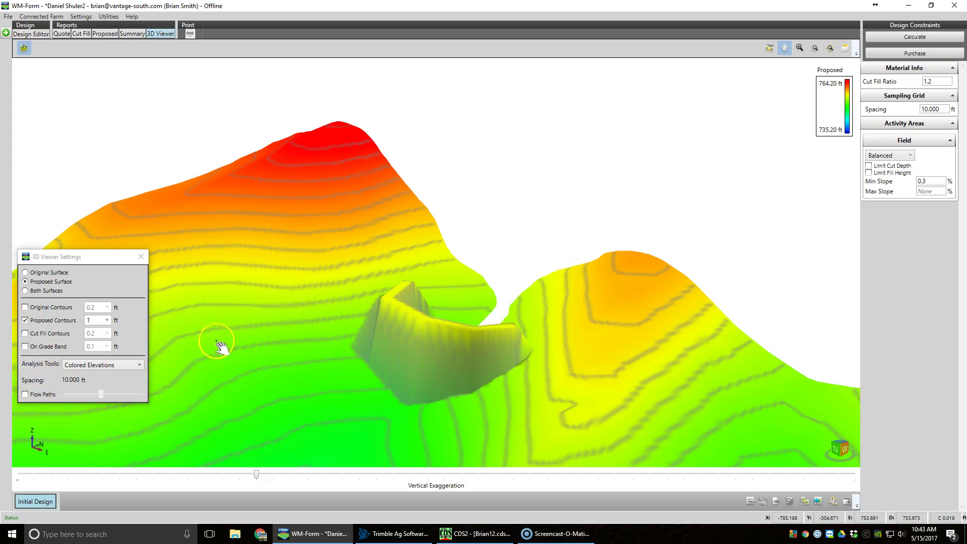
pyautogui.scroll(-5, 496, 345)
pyautogui.moveTo(445, 357); pyautogui.dragTo(404, 201)
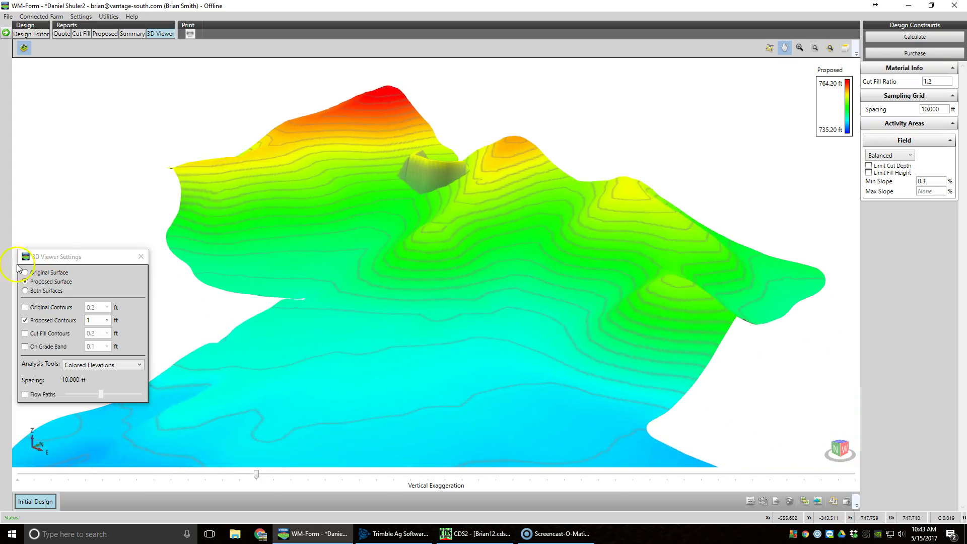
# Go back to the 2D Design Editor and open the Compare Surface Utility for the Initial Design.
pyautogui.click(38, 34)
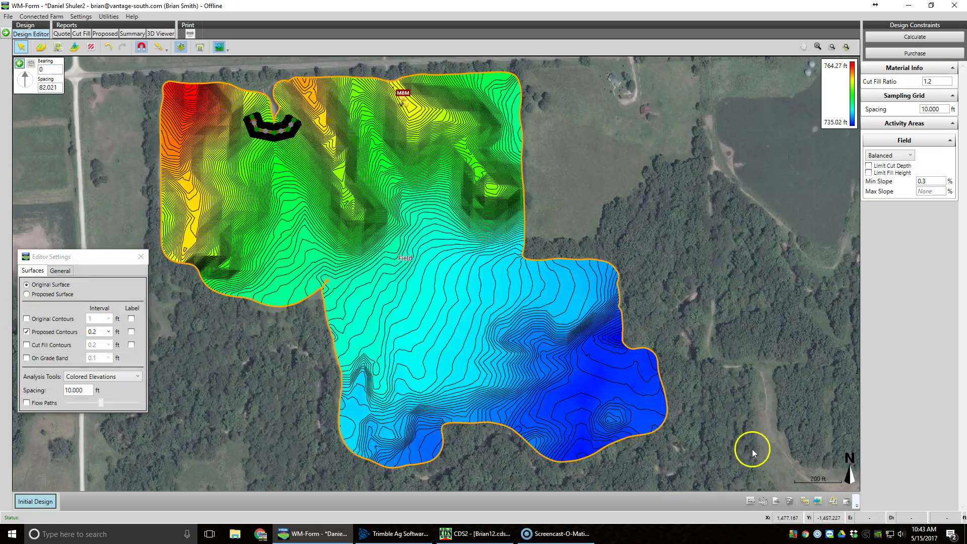
pyautogui.click(808, 504)
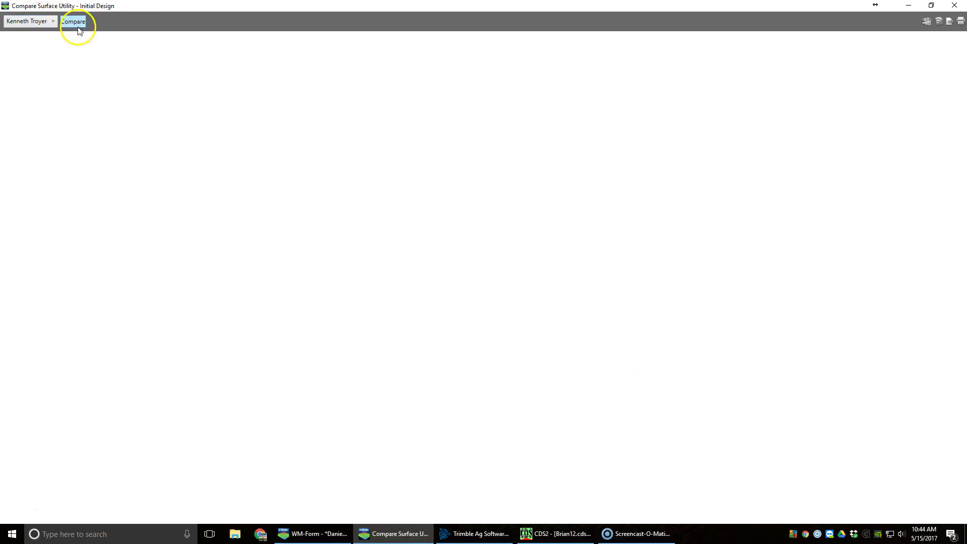
# Run Compare for the Initial Design against the chosen field surface to get a Cut Fill Map.
pyautogui.click(73, 21)
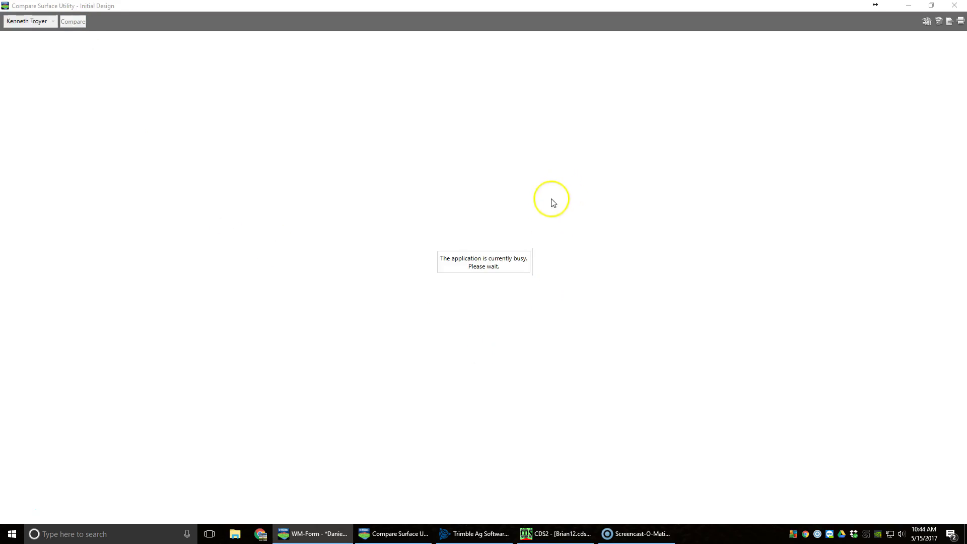